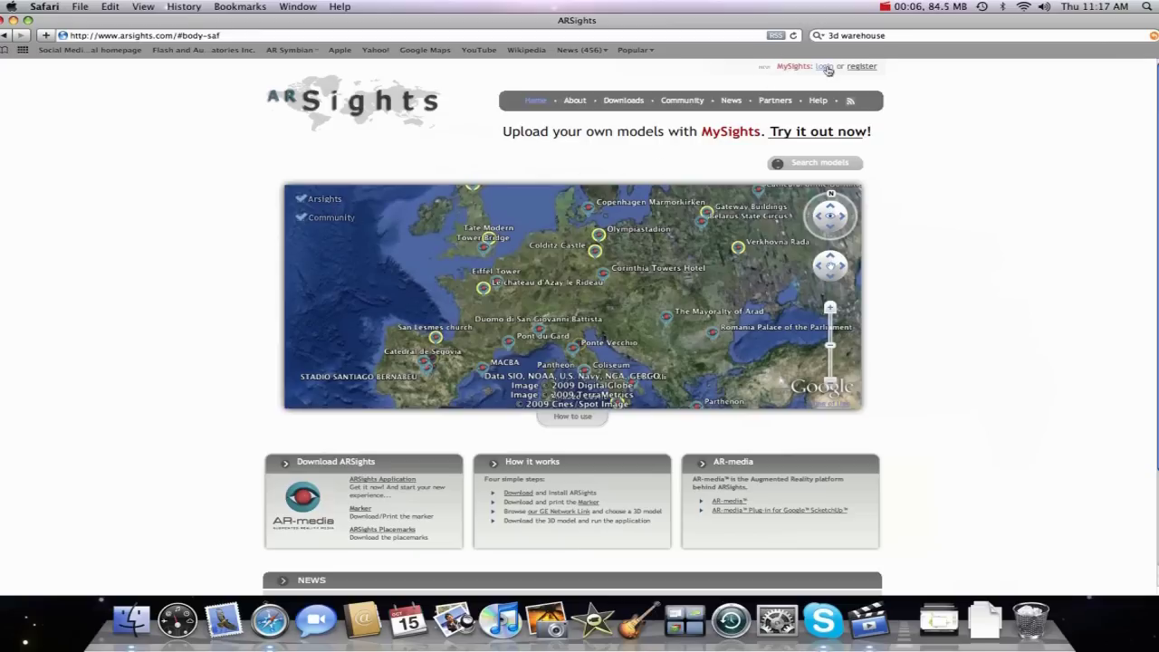
Step: Sign in to MySights with the account's username and password
click(826, 70)
text(Fran)
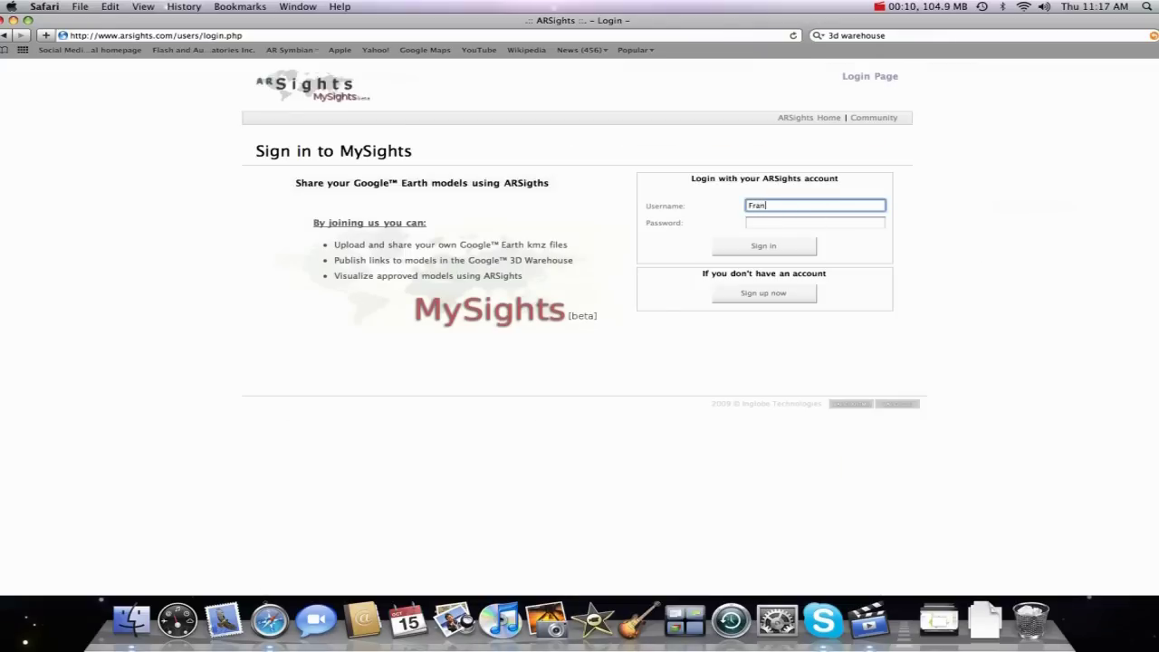
text(cesco)
key(Tab)
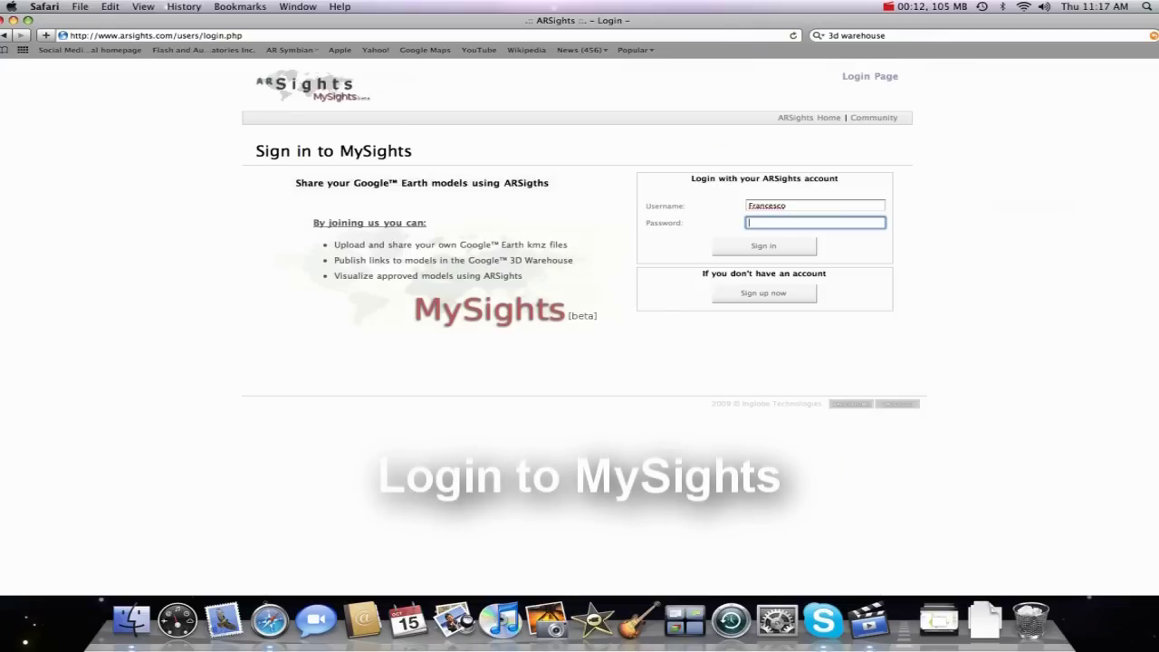
text(••••)
key(Return)
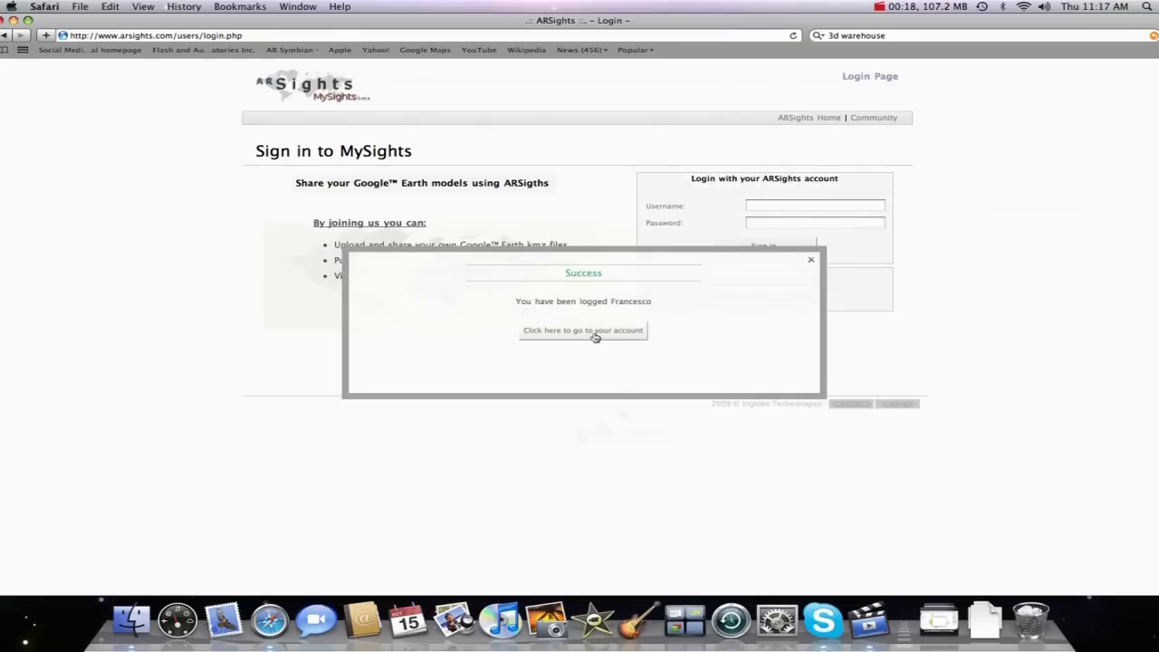
Step: From the account page, open the Upload new form under Your own models
click(594, 331)
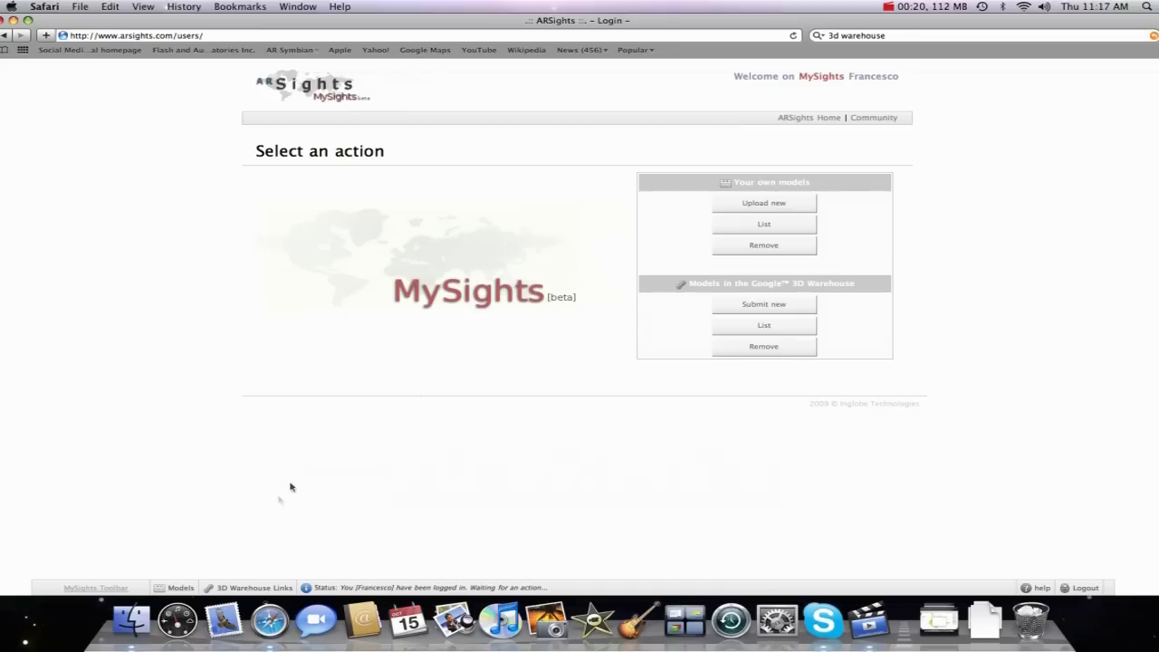
click(172, 587)
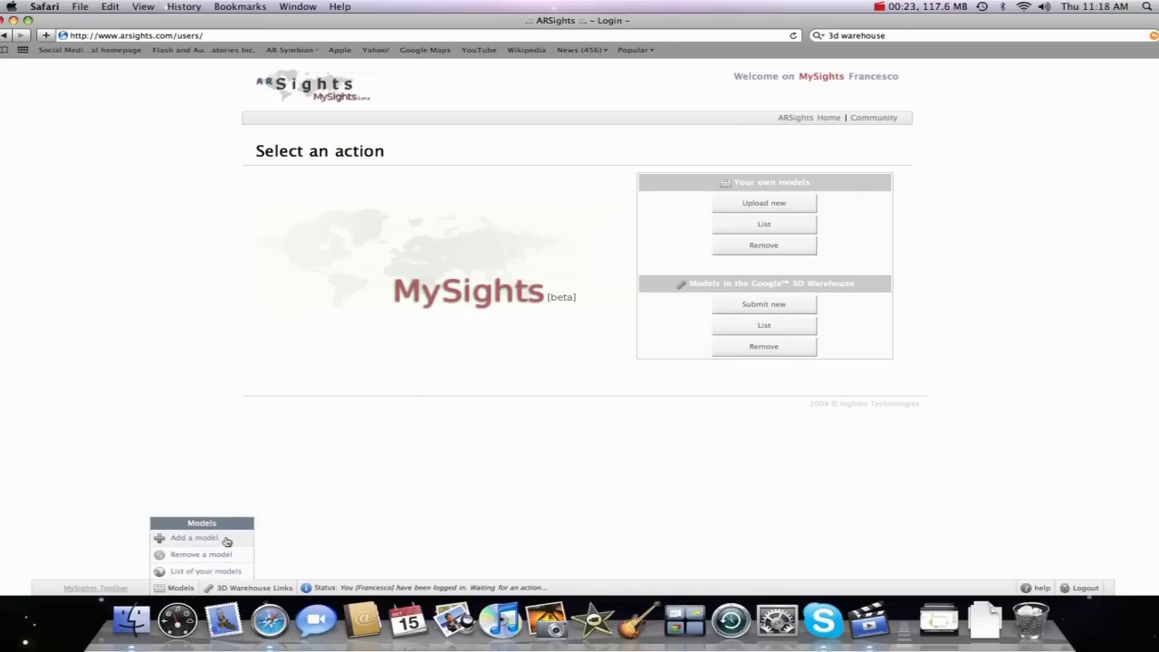
click(527, 353)
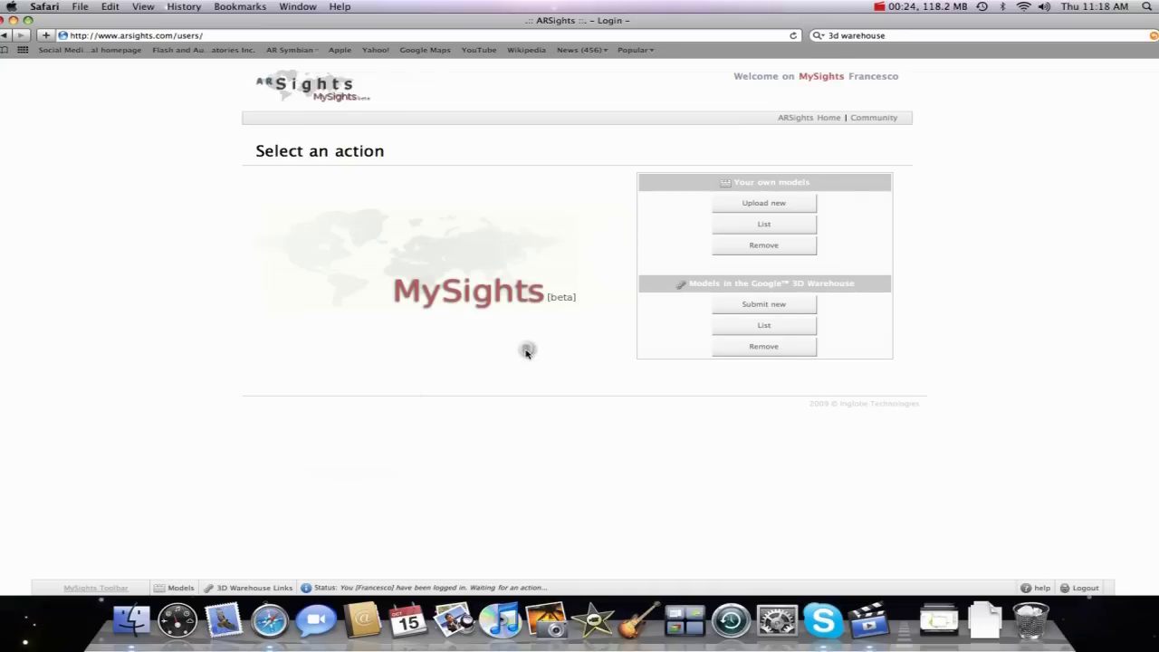
click(765, 204)
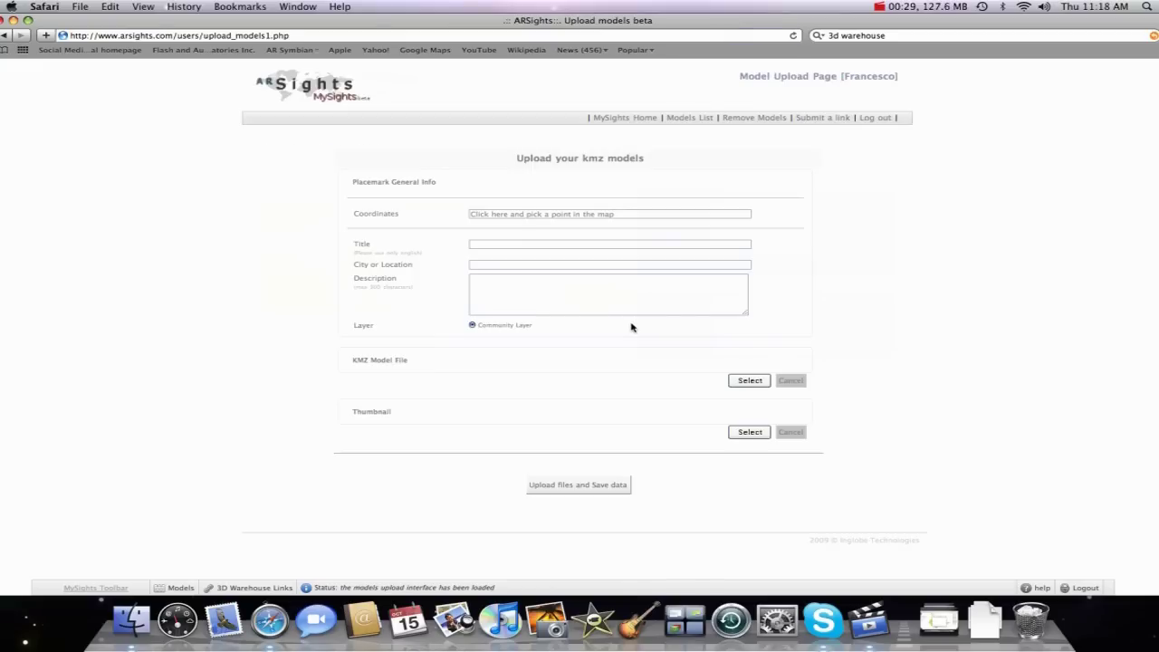
Step: Pick the model's spot near Rome on the map, giving coordinates 41.89054489135742, 12.387153625488281, 50
click(662, 214)
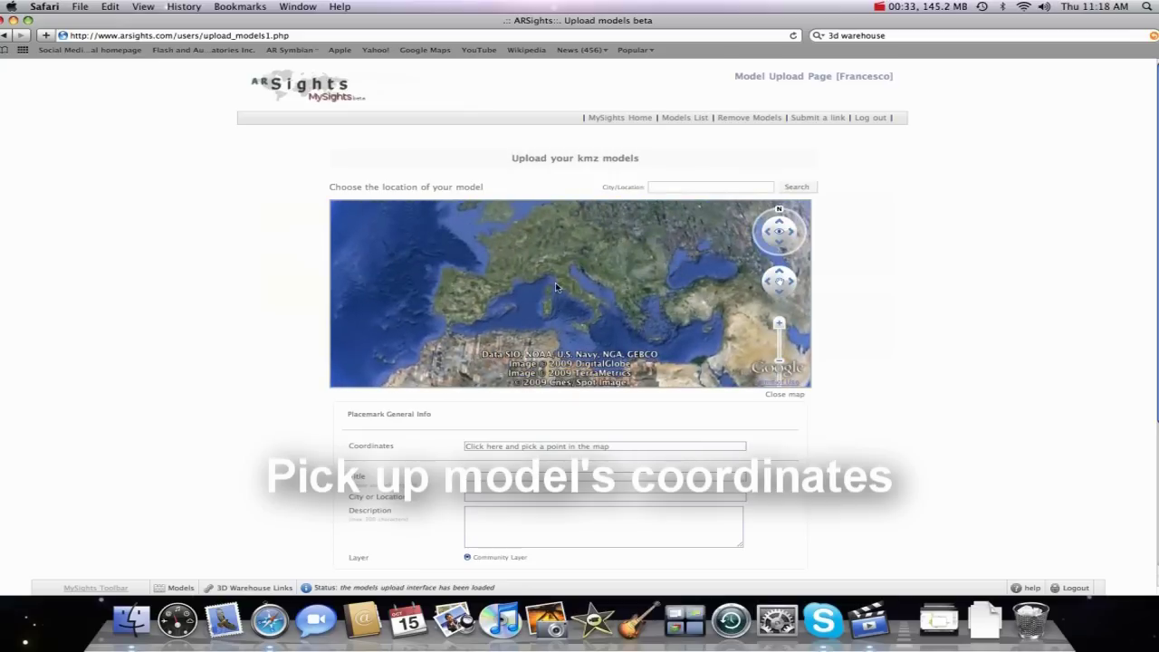
click(569, 296)
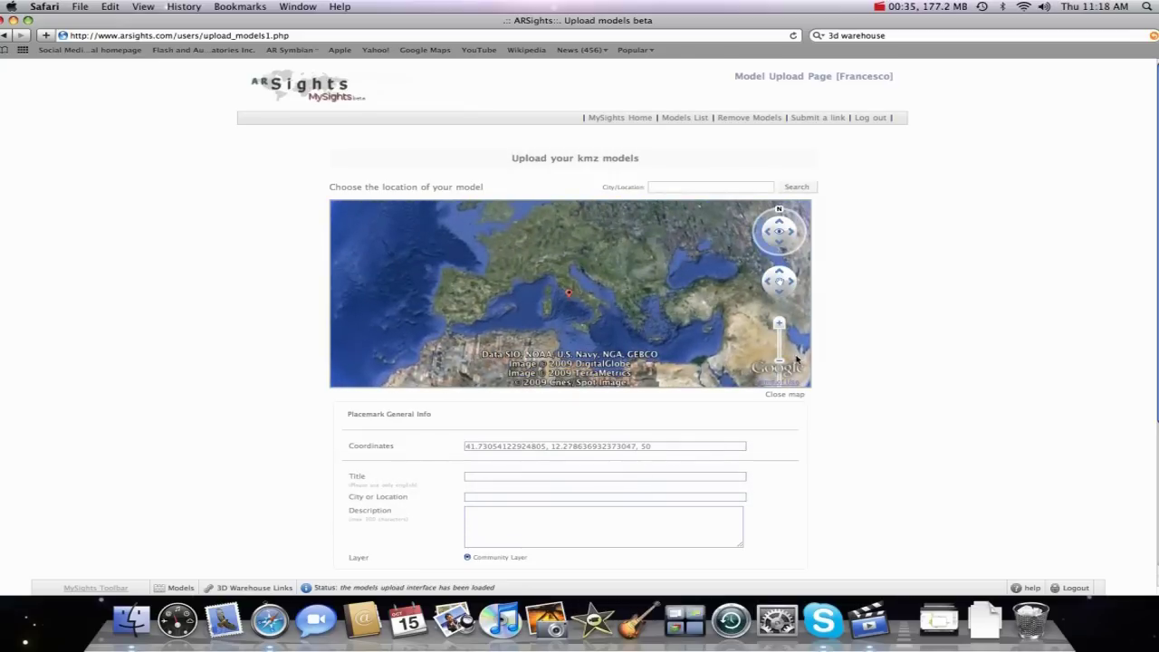
drag(785, 364, 783, 342)
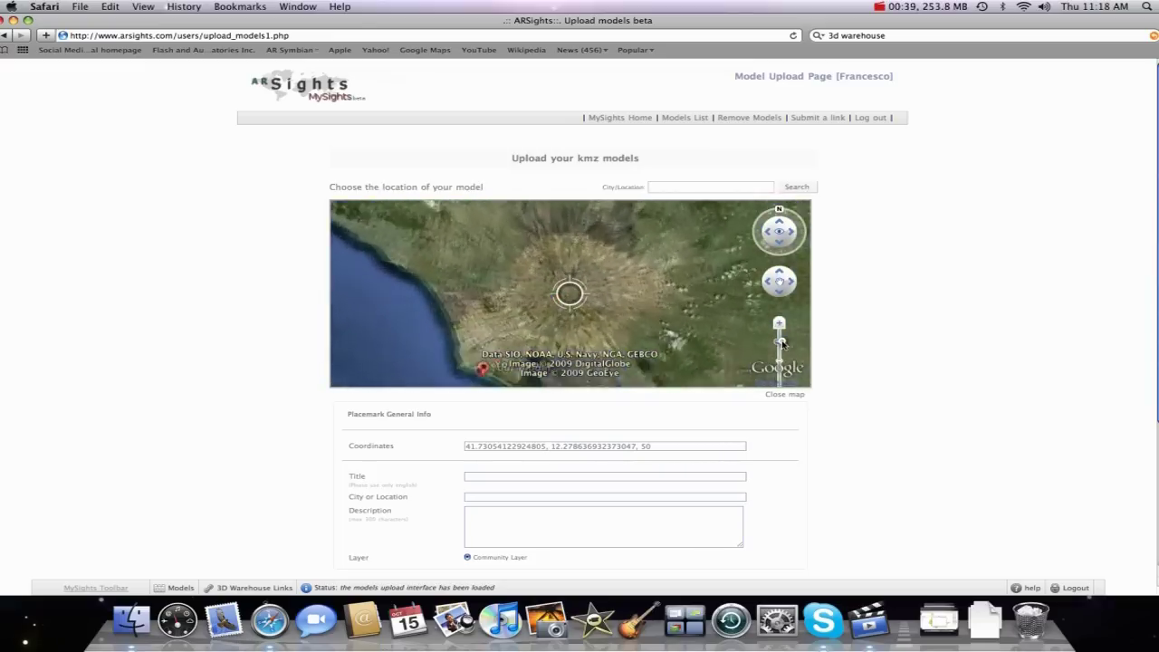
click(437, 295)
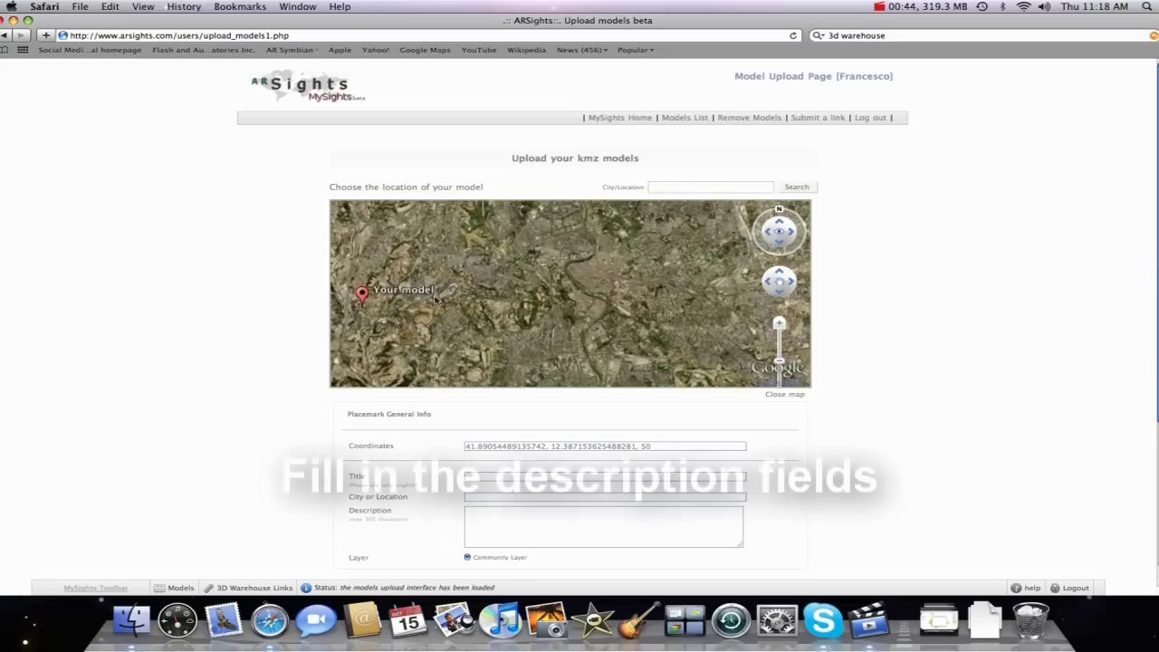
Step: Refine the placemark, set title My House, city Rome, and description My country house
click(390, 312)
text(My House)
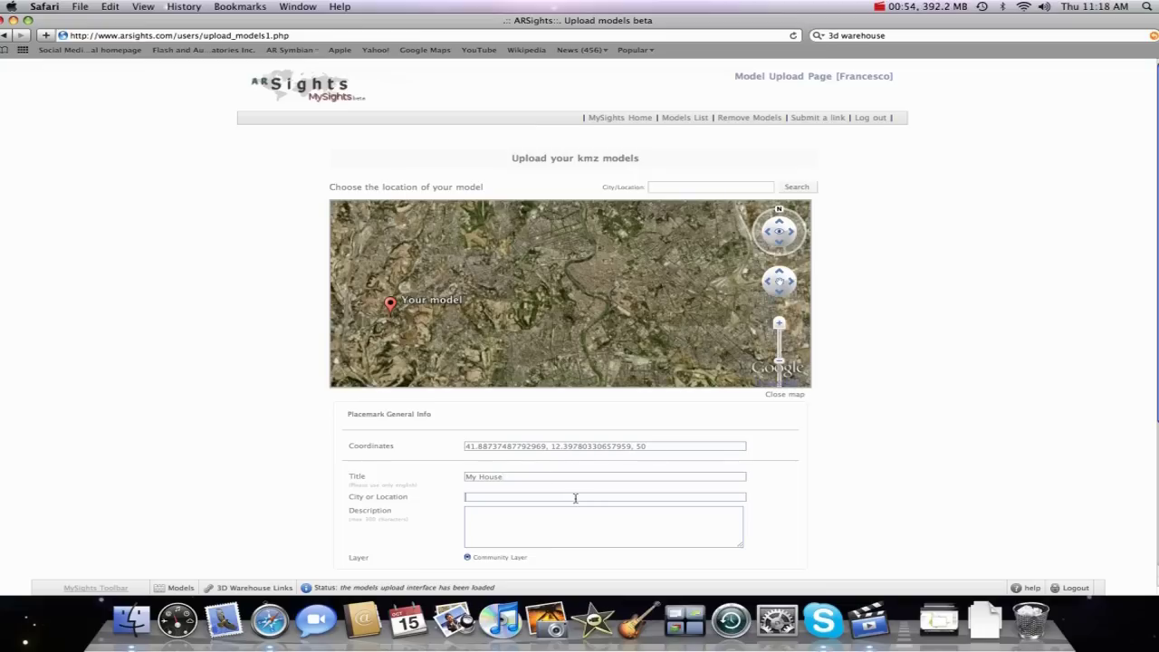
text(rome)
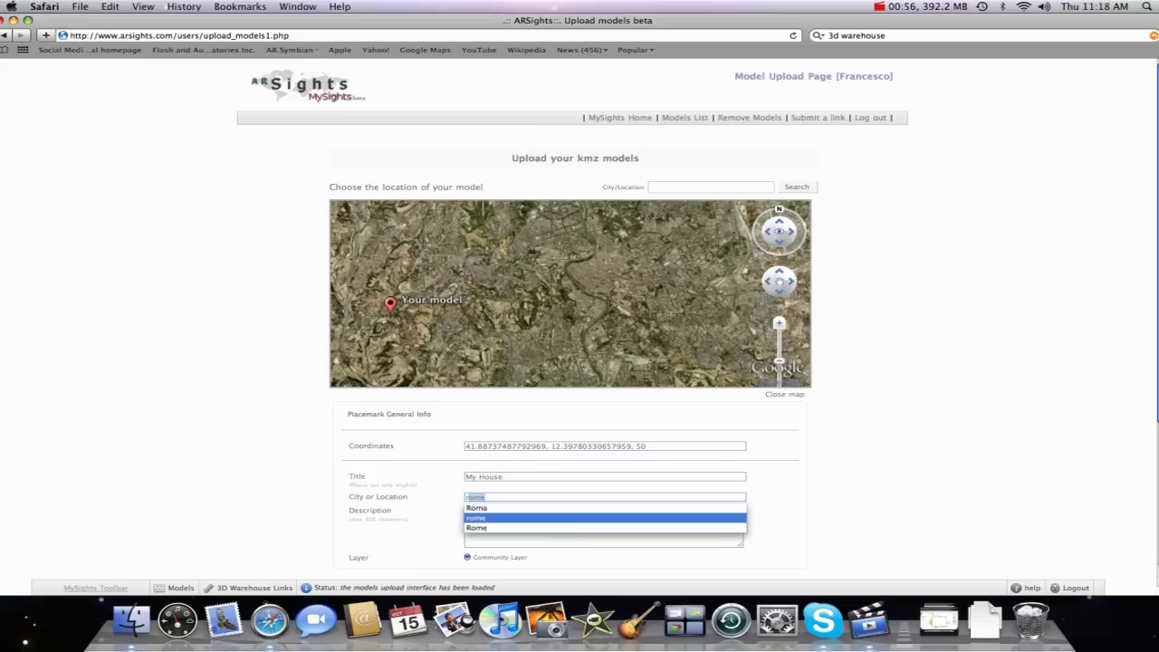
key(Down)
key(Return)
click(542, 520)
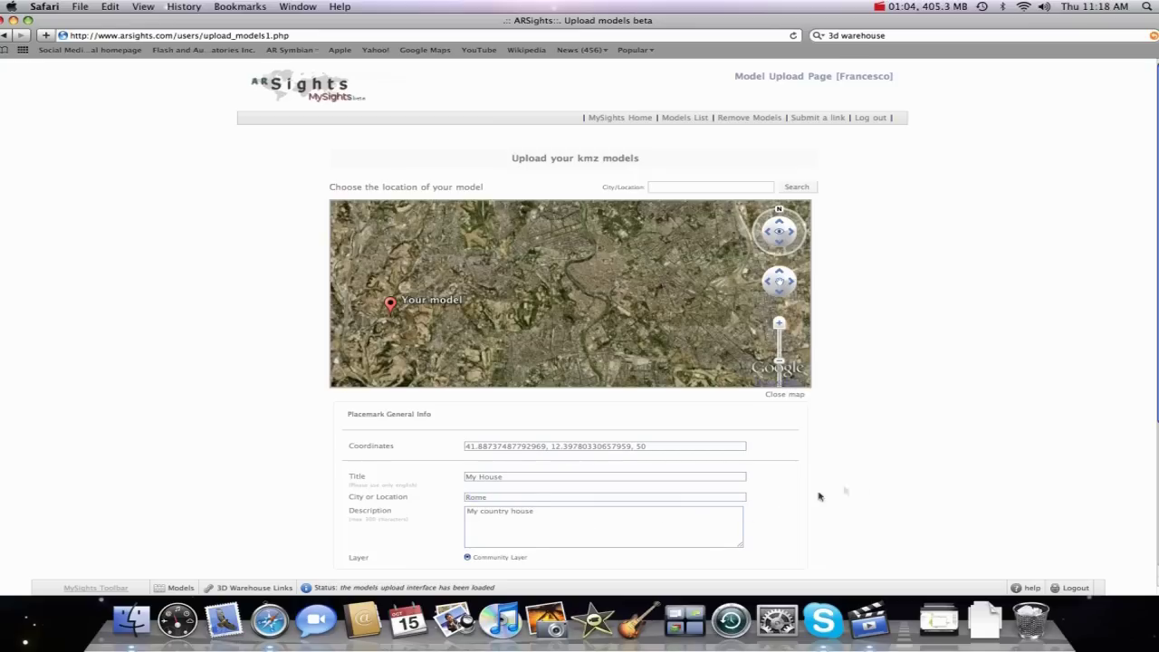
Step: Select Thuisje-1.kmz as the model file to upload
scroll(851, 480, down, 3)
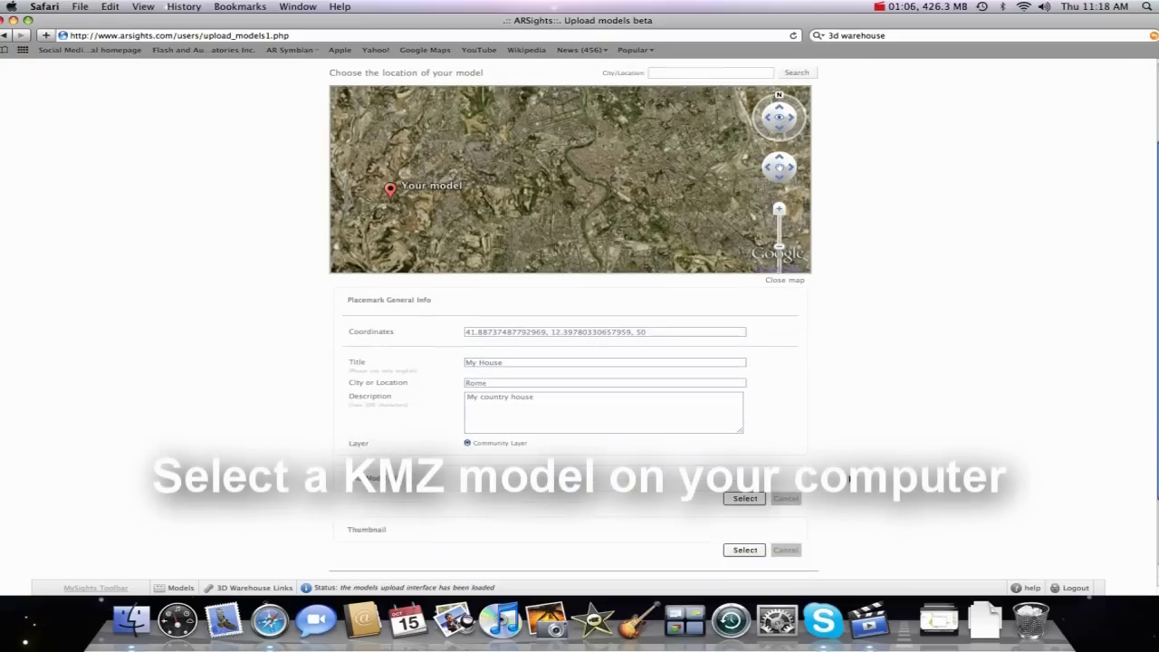
scroll(850, 478, down, 2)
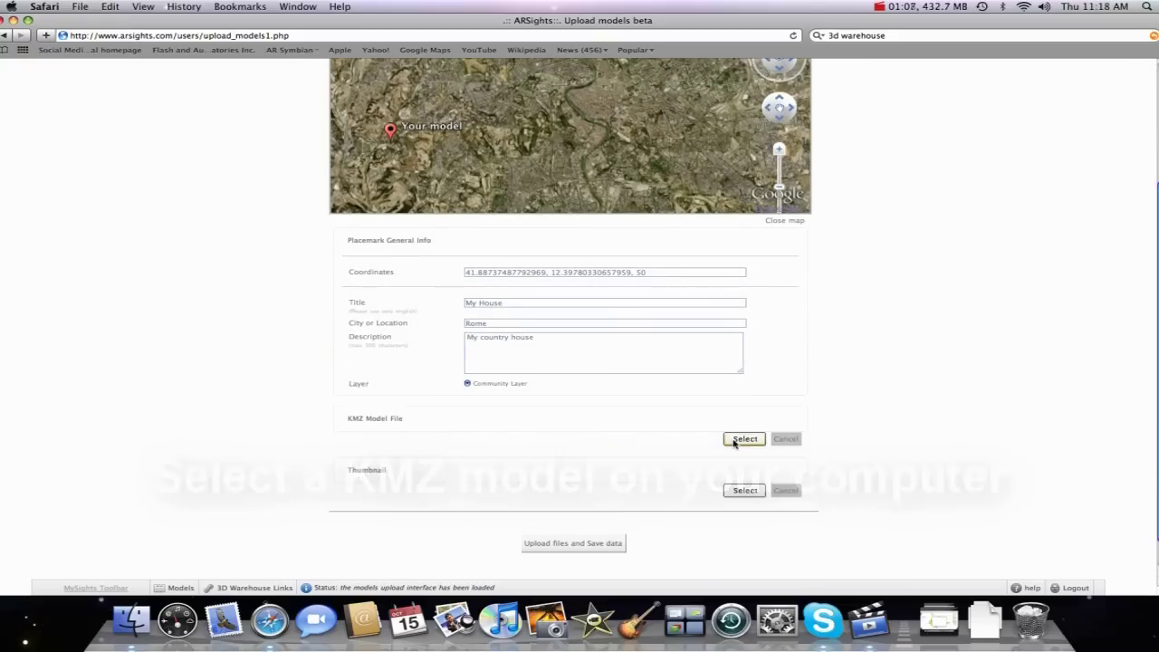
click(741, 439)
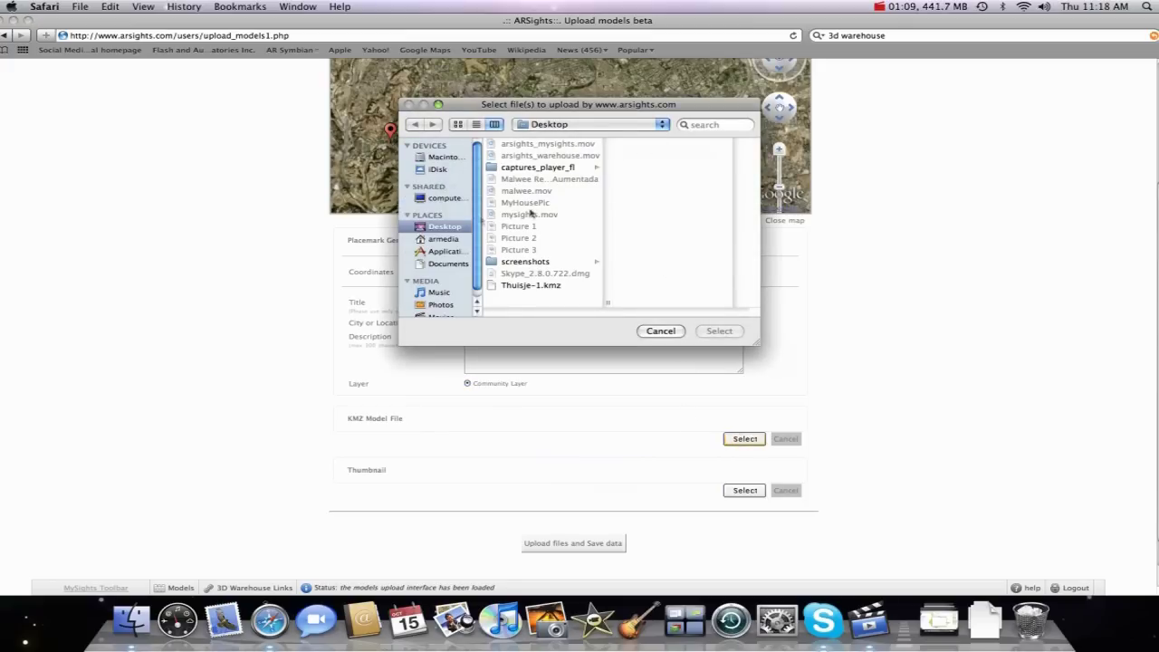
click(530, 286)
click(730, 331)
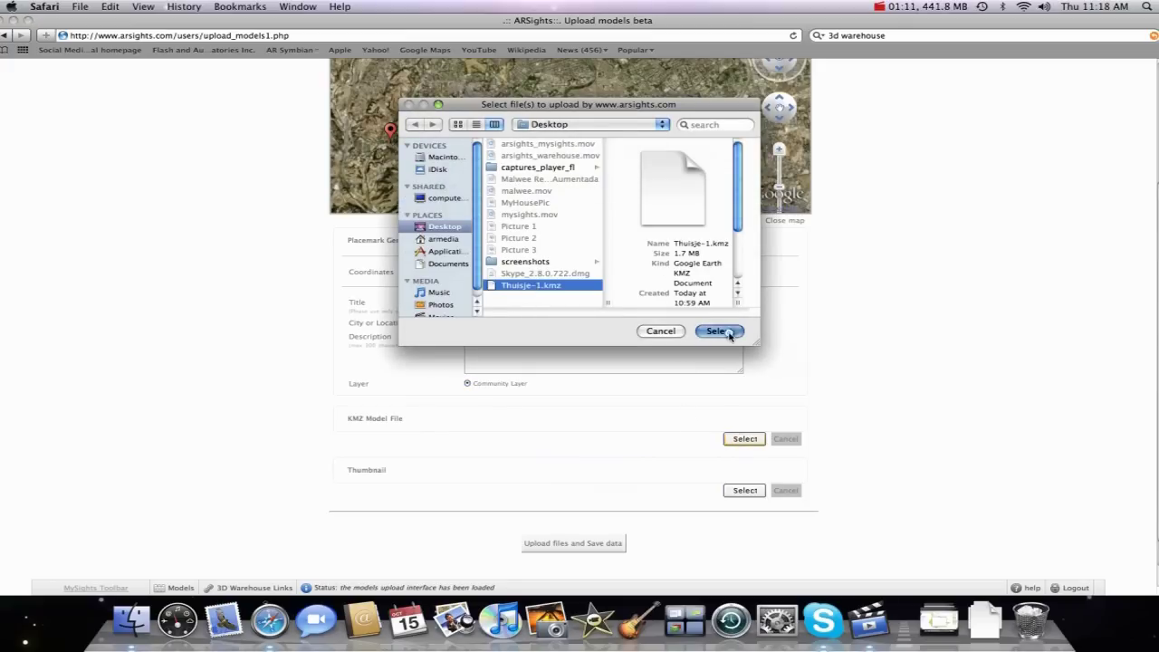
Step: Attach MyHousePic.jpg as the thumbnail and upload the files with their data
click(744, 524)
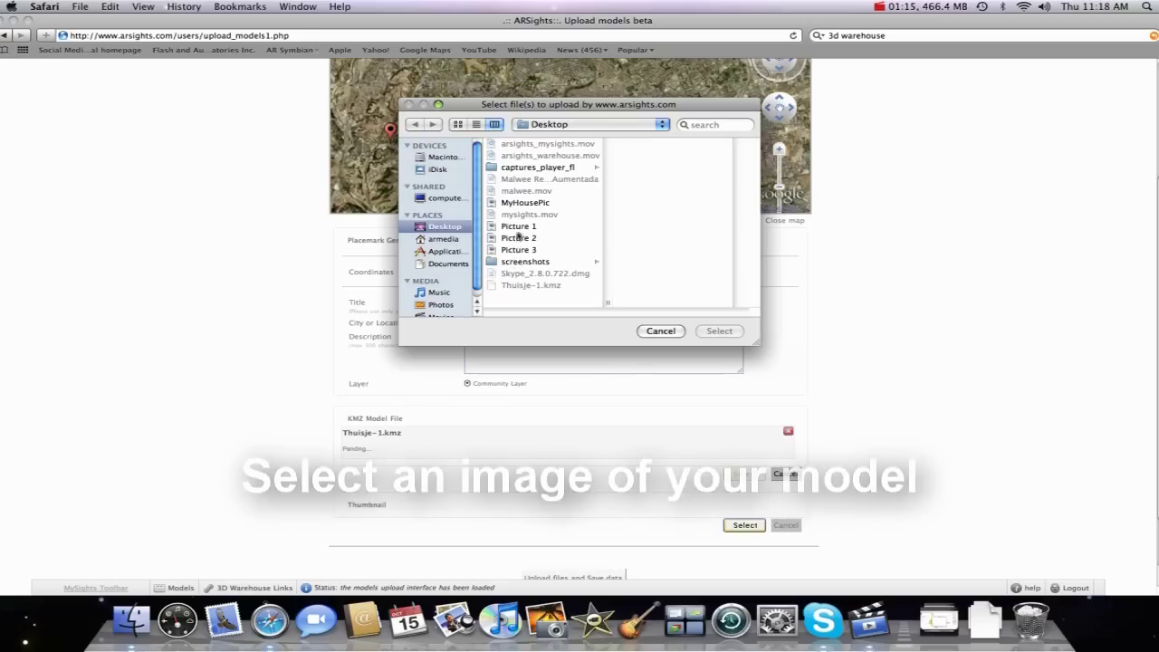
click(524, 203)
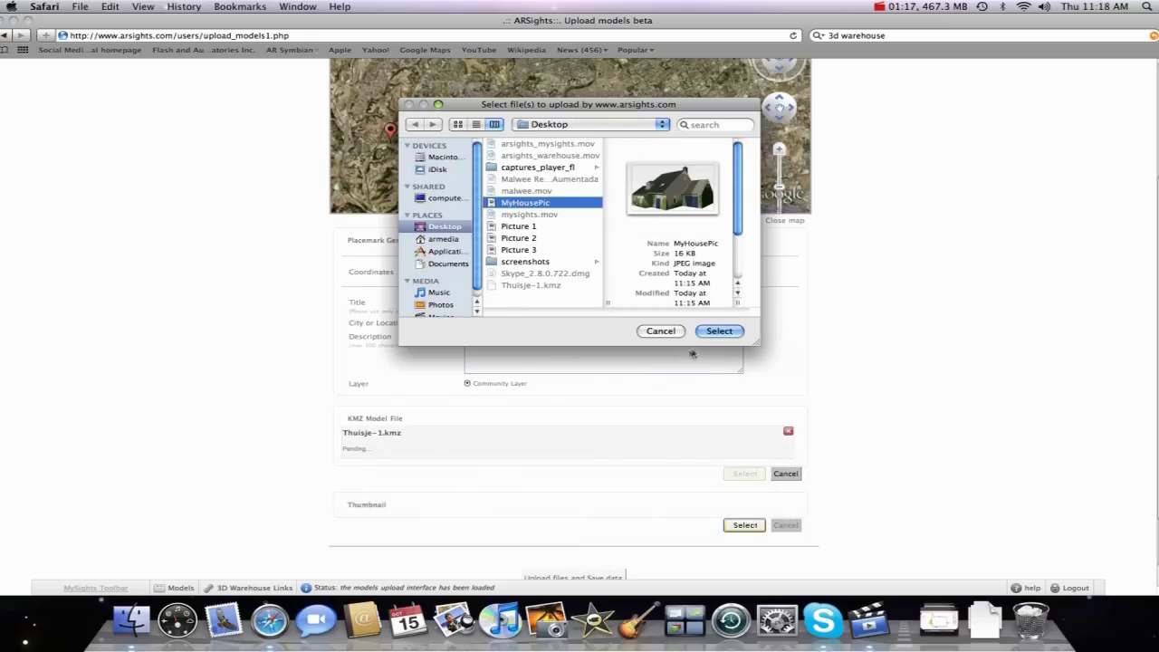
click(717, 333)
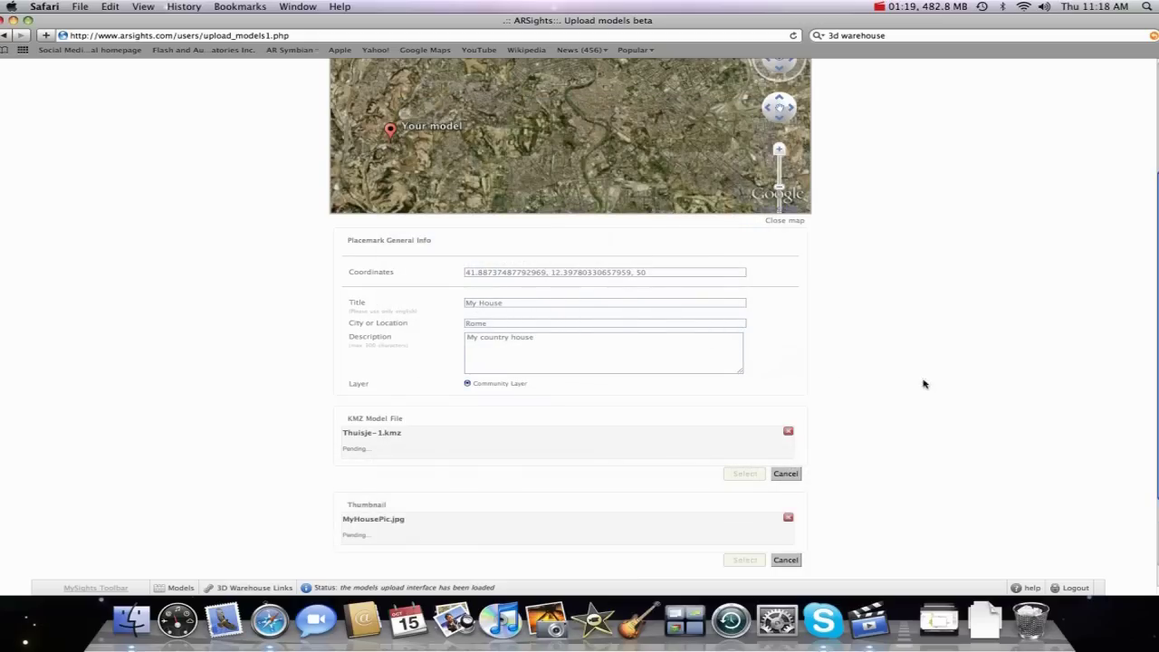
scroll(1100, 447, down, 3)
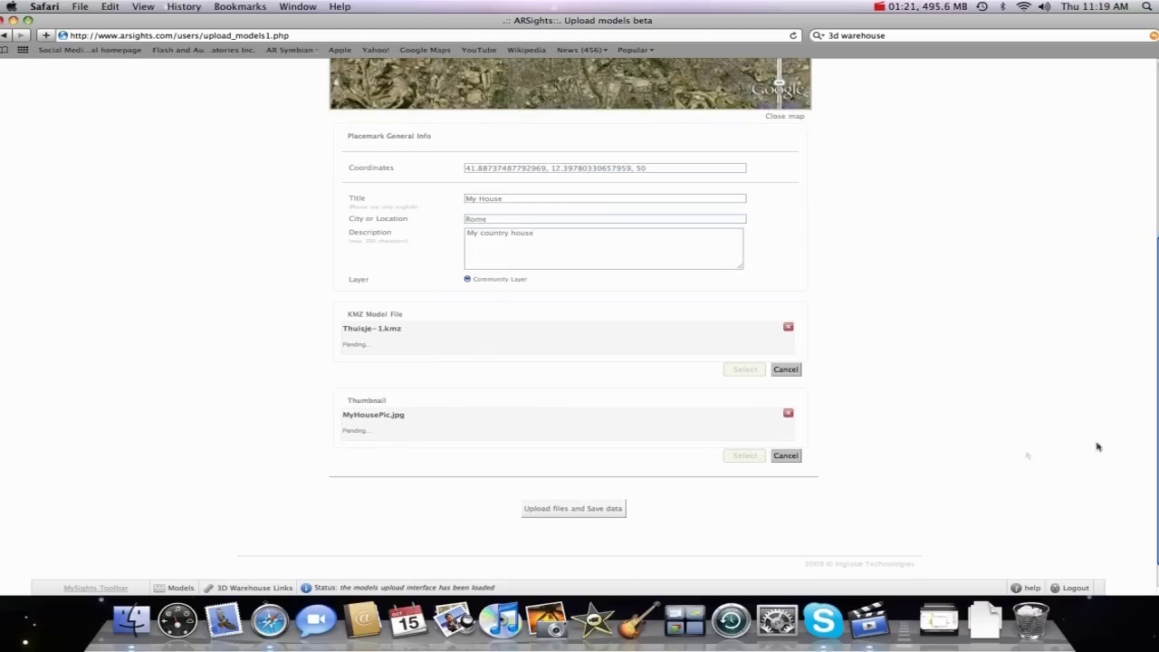
click(591, 510)
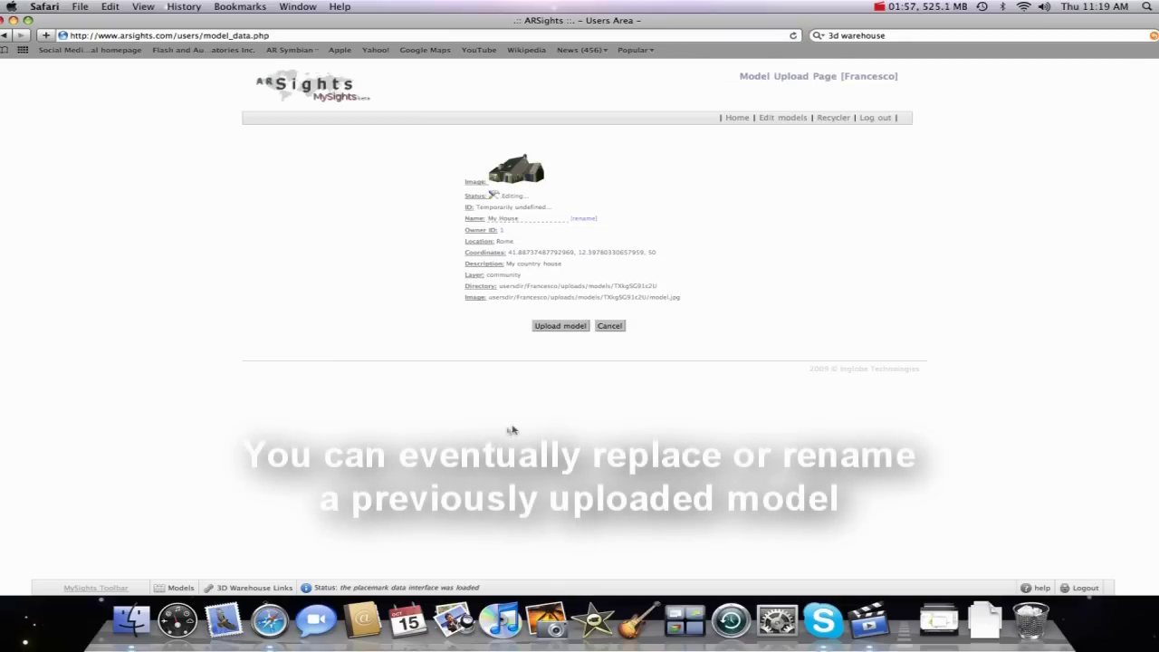
Step: Submit the My House model from the model data page for approval
click(556, 328)
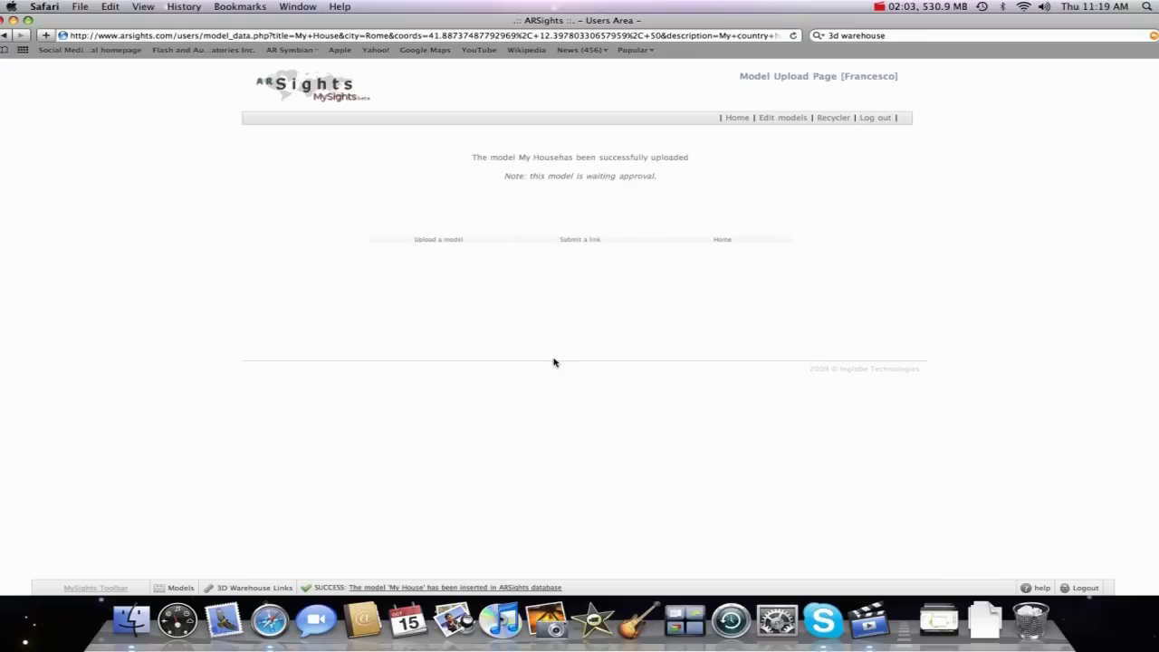
Step: List all your models and check My House's details, showing status Pending
click(167, 590)
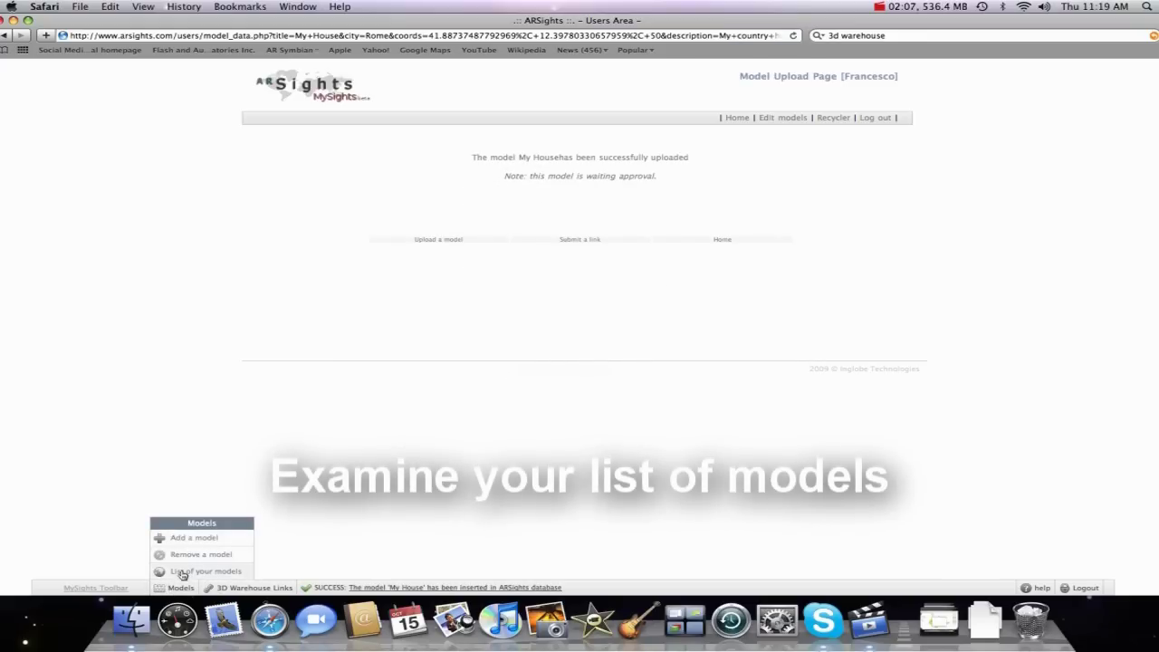
click(181, 571)
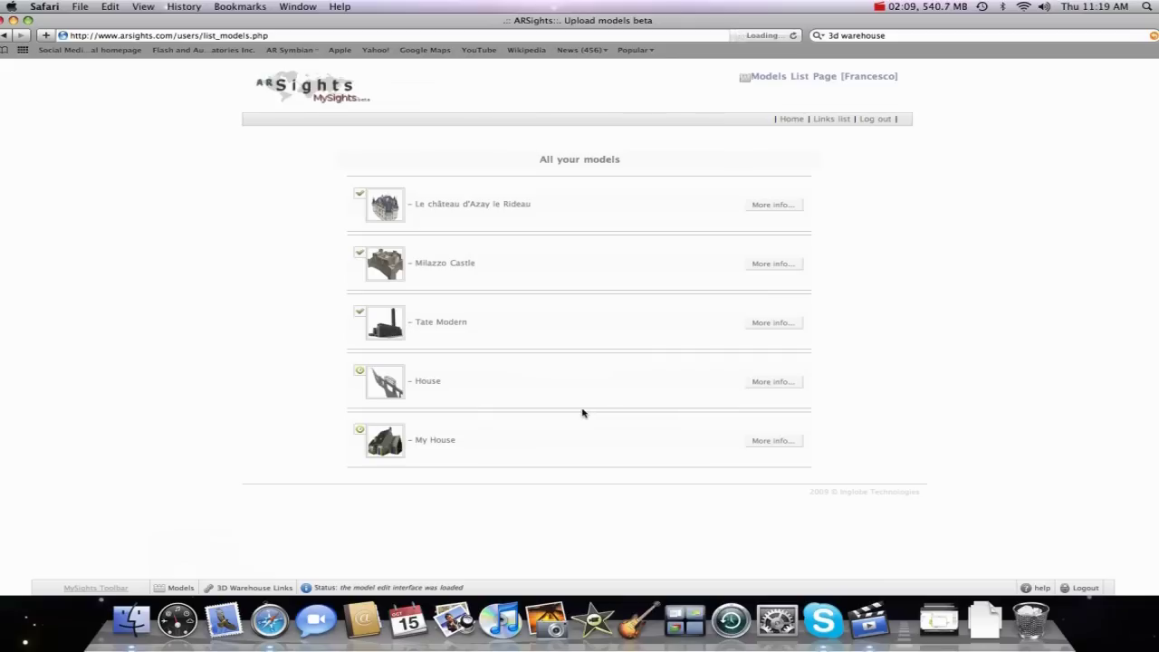
click(385, 452)
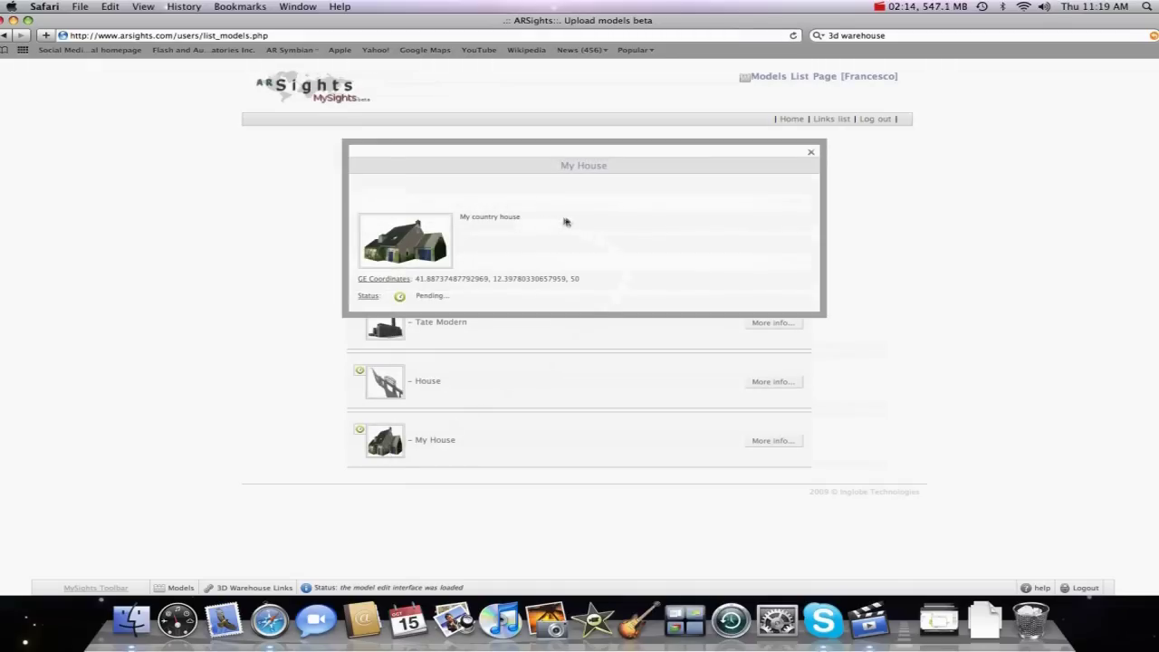
click(813, 156)
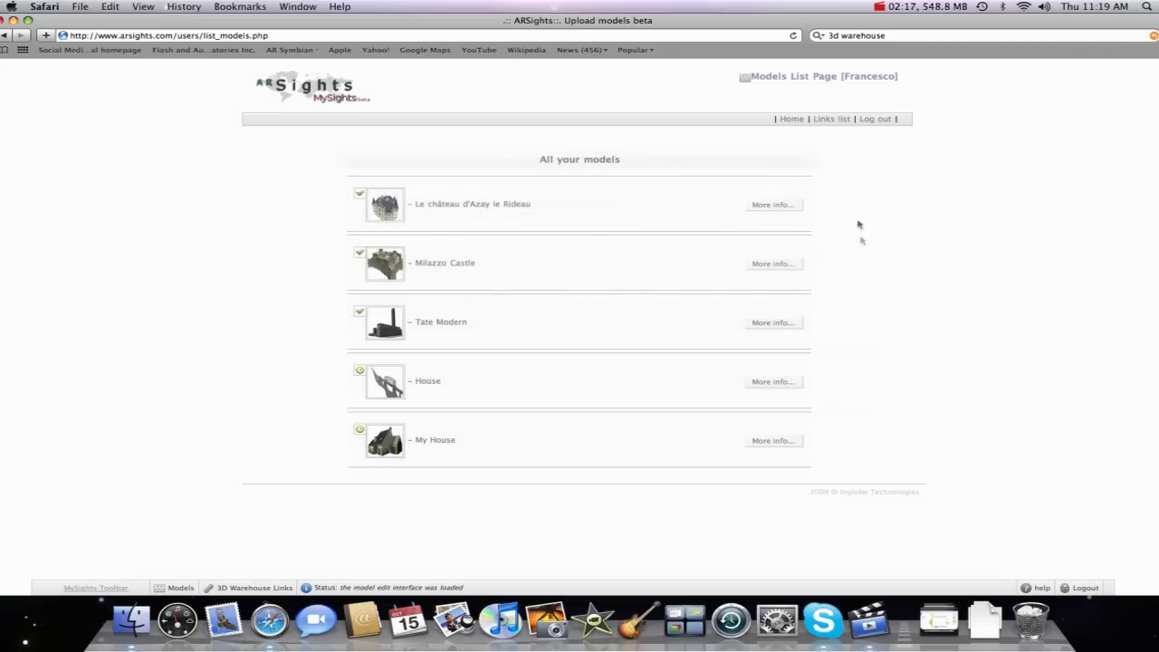
click(180, 588)
Step: On the Remove a model page, start removing My House, then cancel to keep it
click(187, 558)
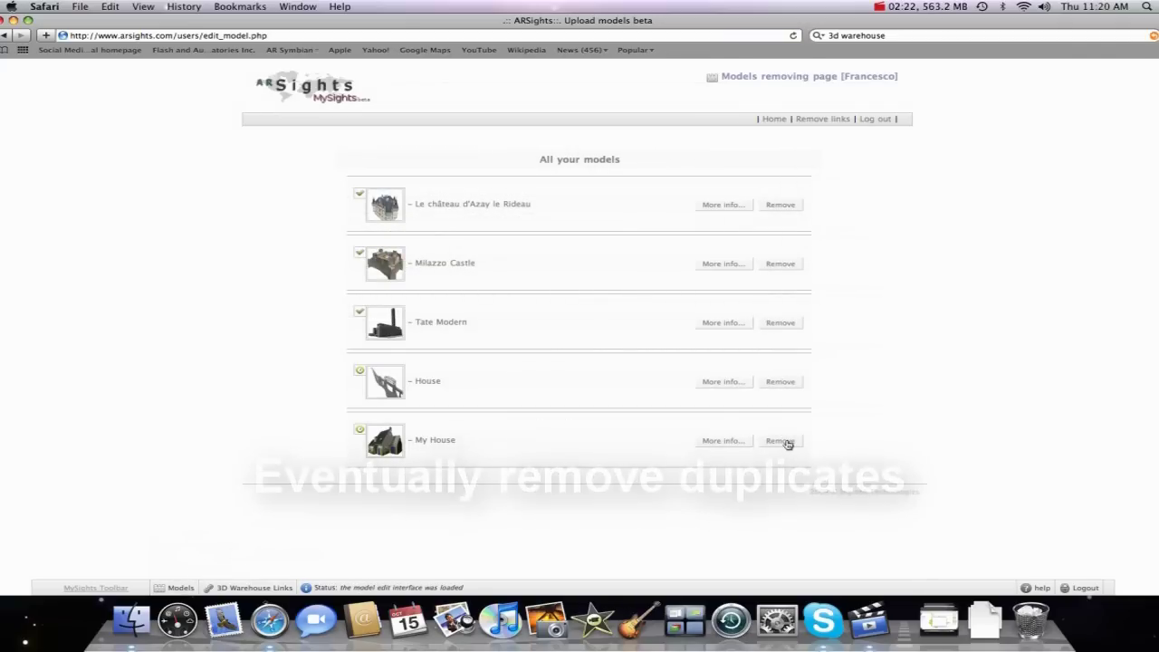
click(785, 442)
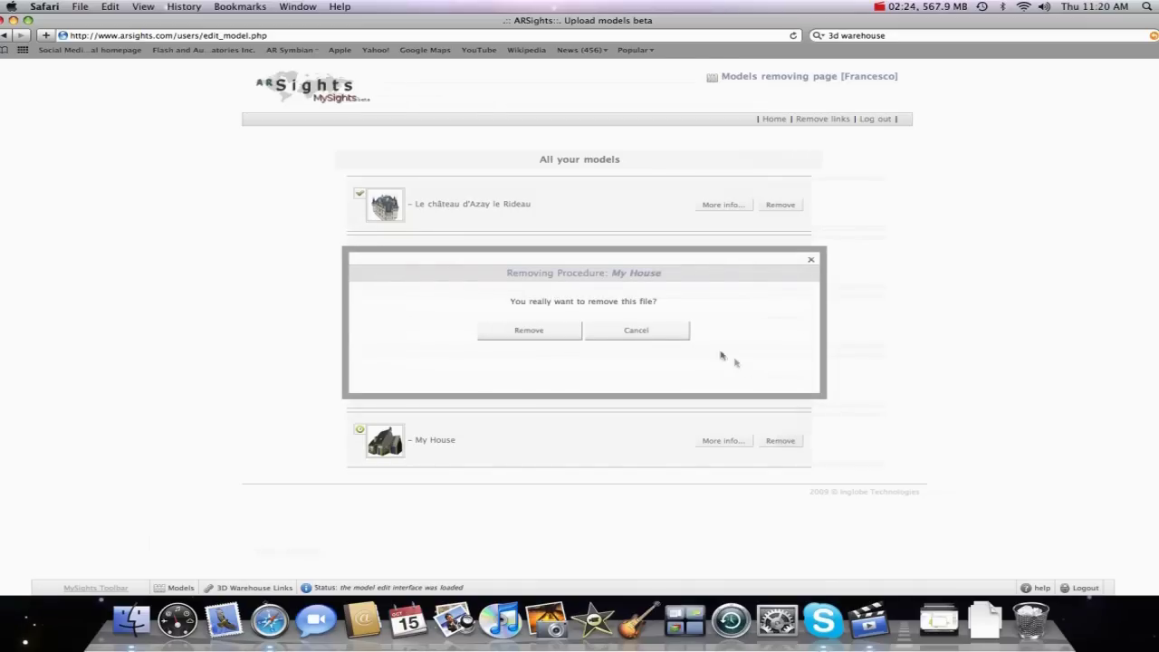
click(662, 330)
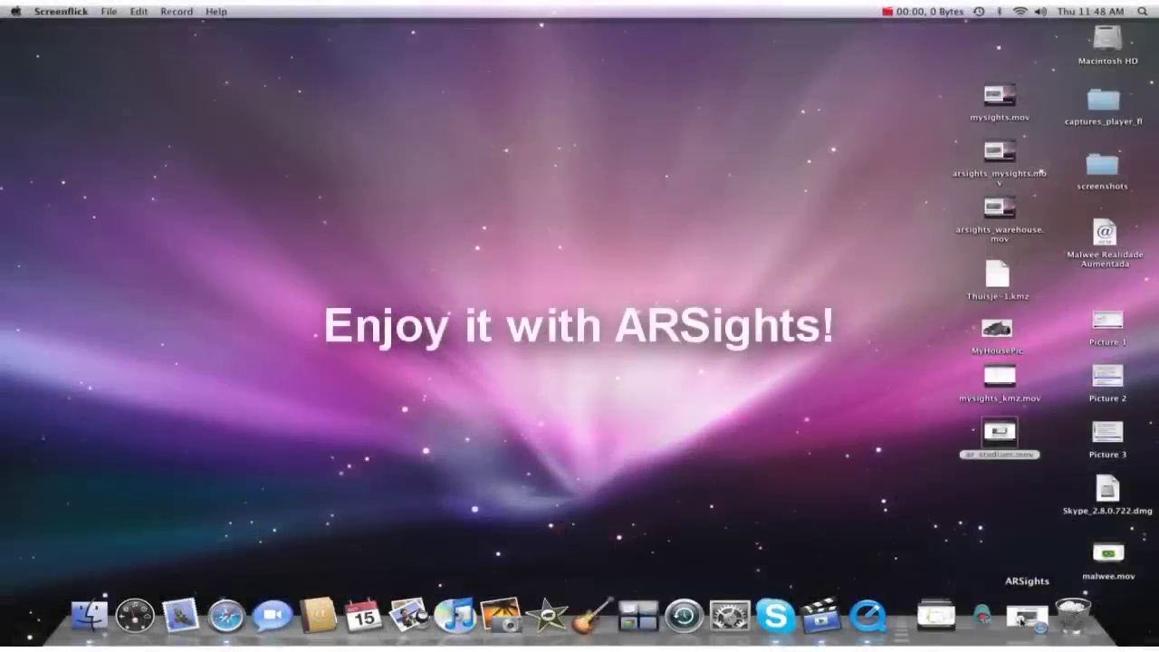
Step: Download the My House, Rome model as MyHouse-2.arsight and open it in the ARSights viewer
click(1021, 619)
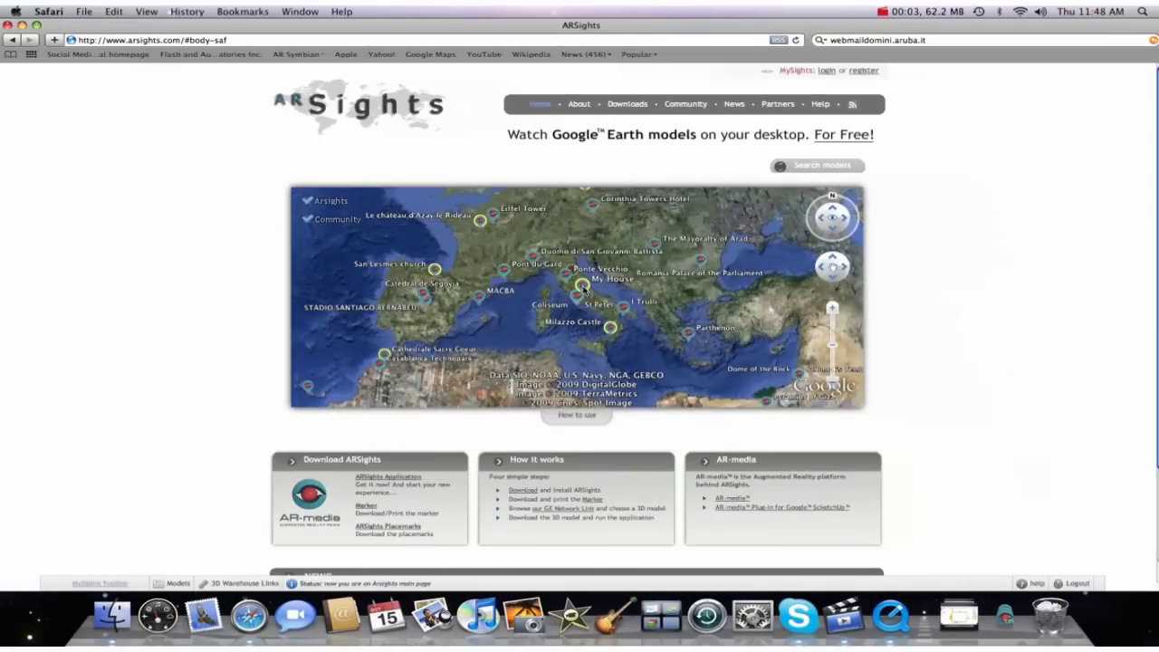
click(585, 288)
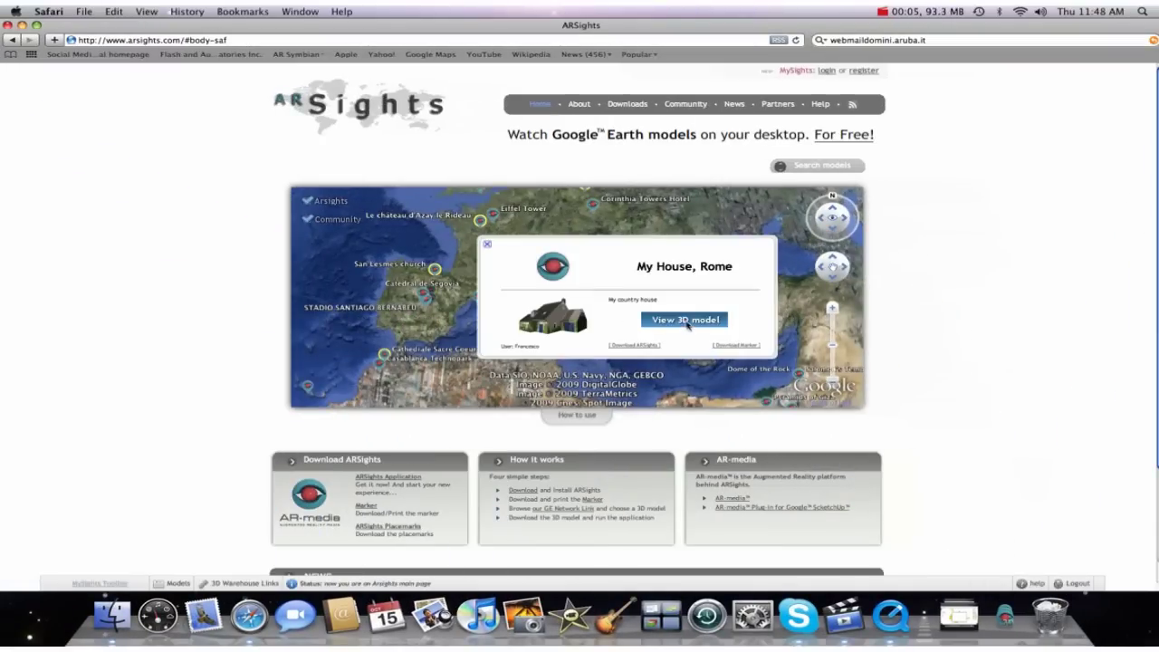
click(685, 320)
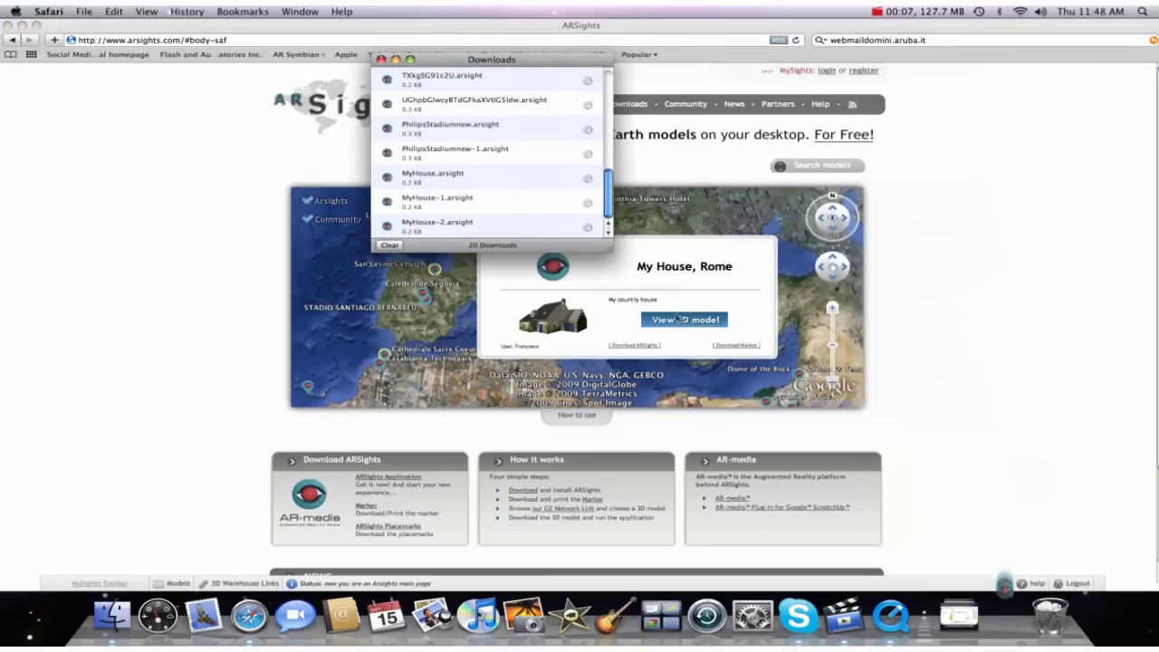
click(381, 59)
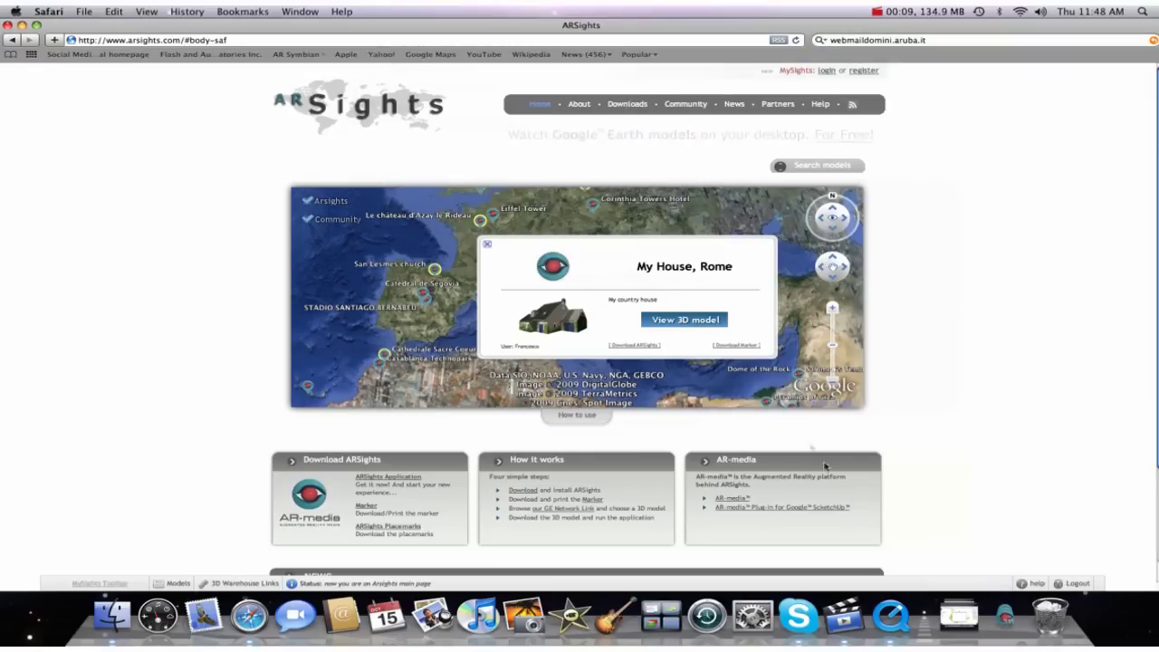
click(1000, 616)
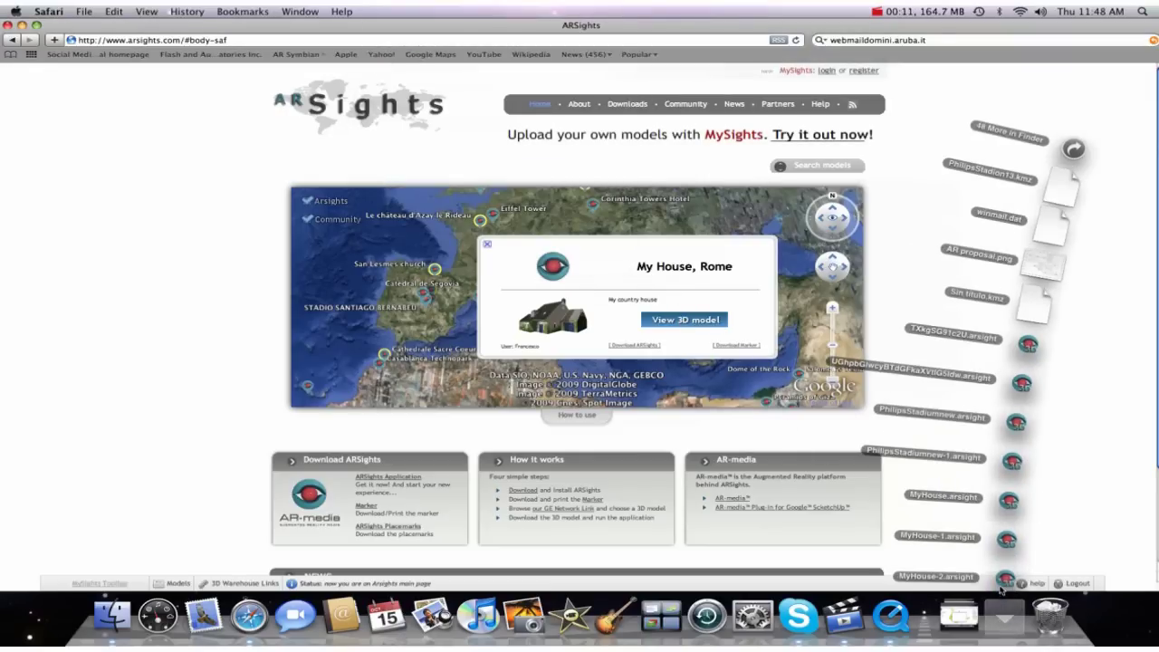
click(1004, 582)
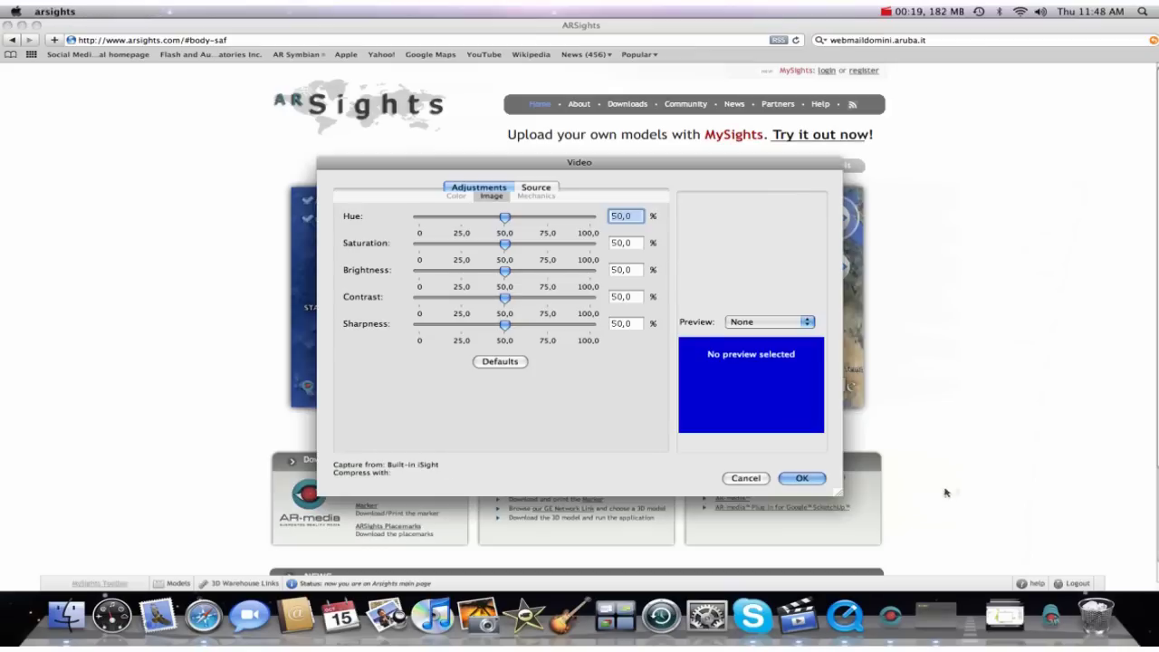
Step: Accept the Video settings to start the webcam view for tracking the My House marker
click(803, 481)
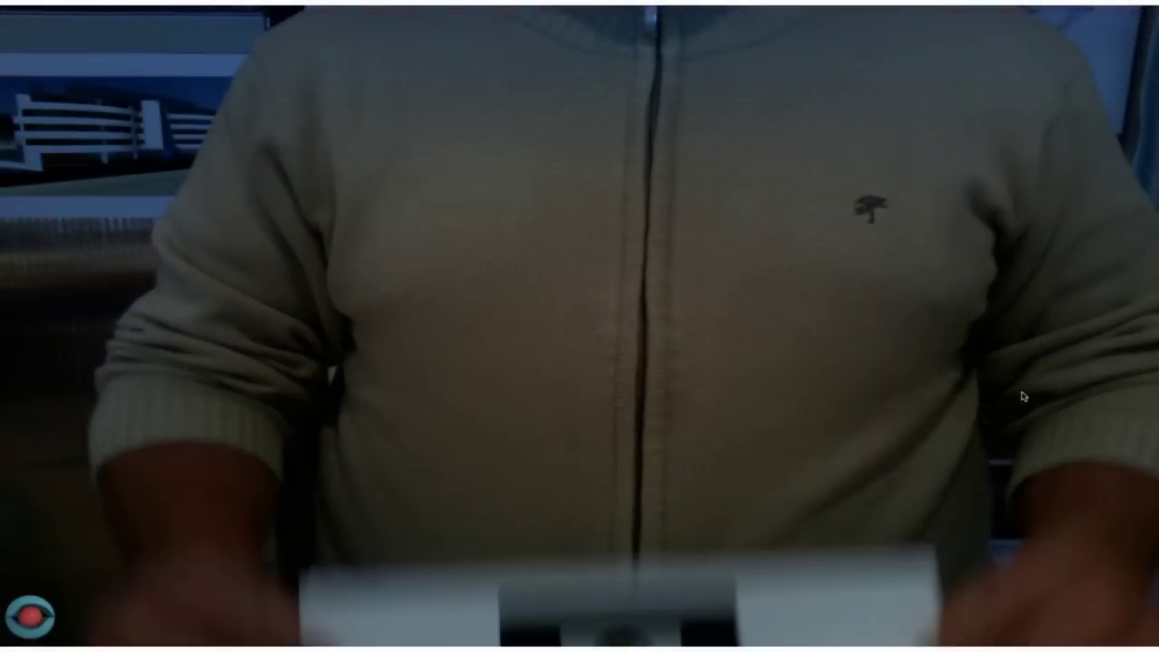